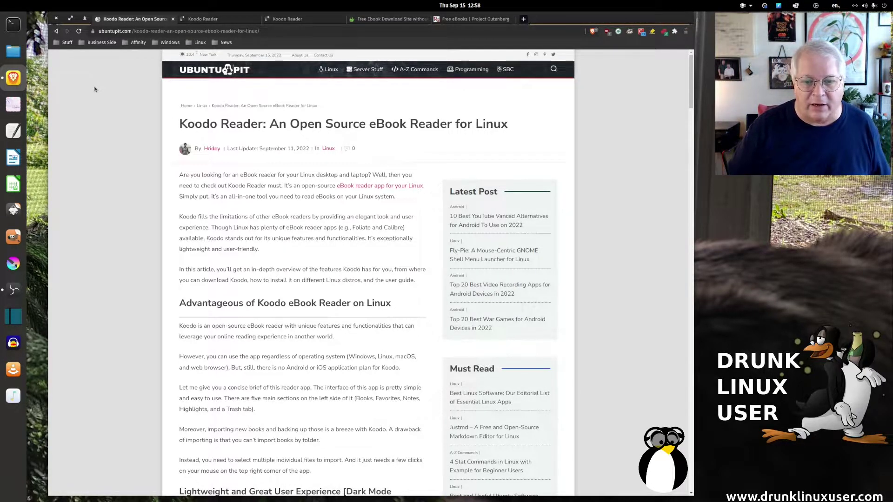
Scroll the UbuntuPIT article through Koodo's install and user-guide sections, then switch to the Koodo web app tab.
scroll(95, 89, down, 8)
scroll(94, 88, down, 6)
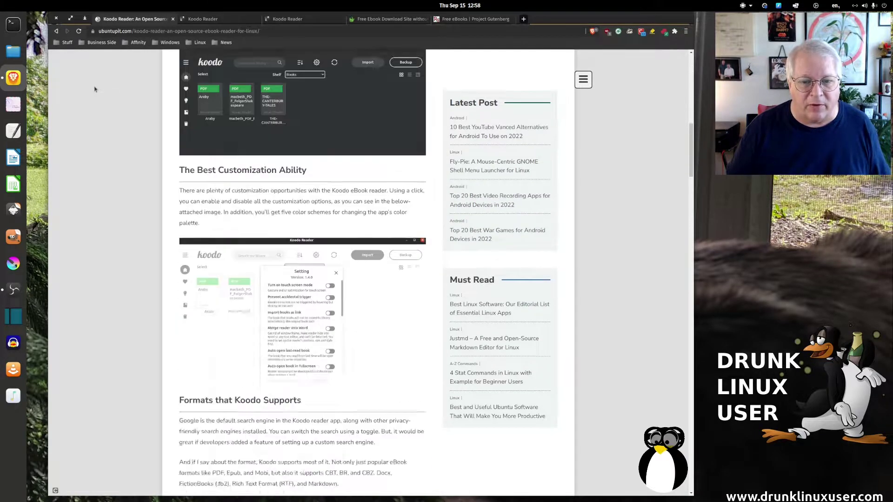
scroll(95, 89, down, 8)
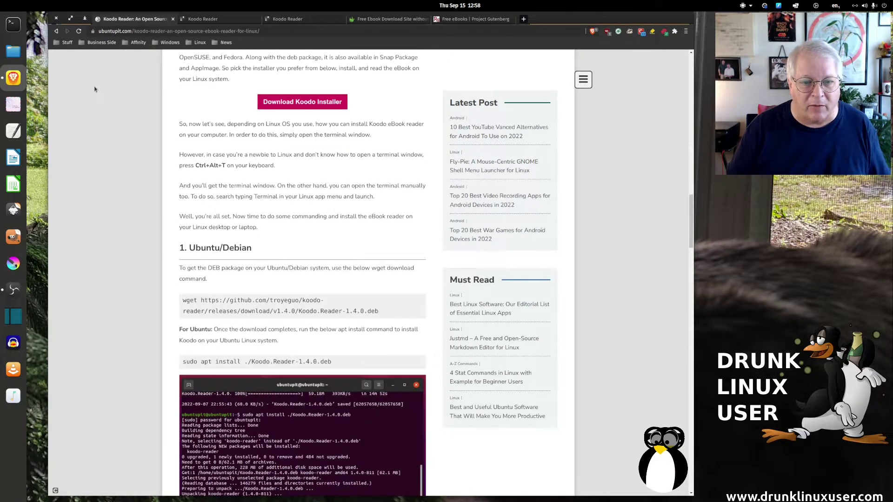
scroll(94, 89, down, 8)
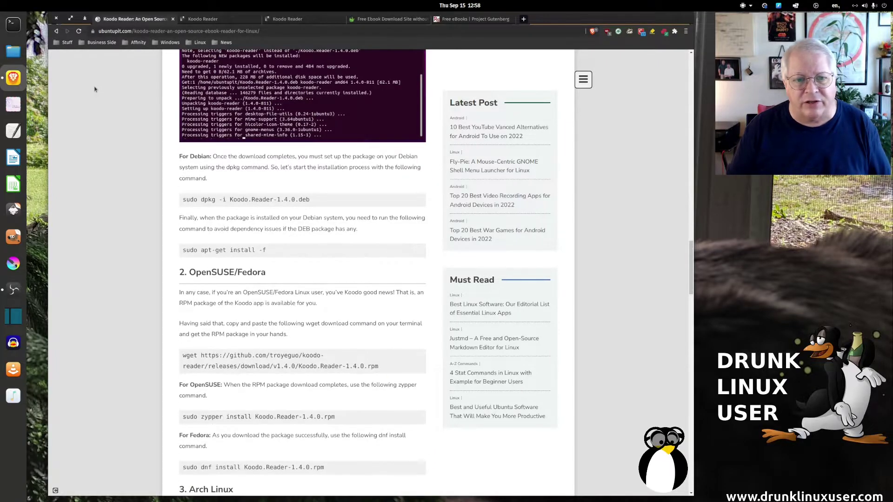
scroll(94, 89, down, 8)
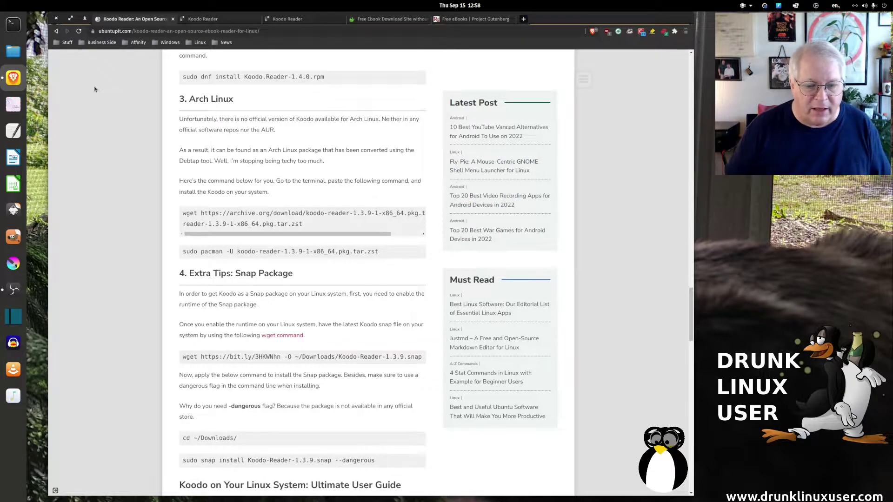
scroll(94, 89, down, 8)
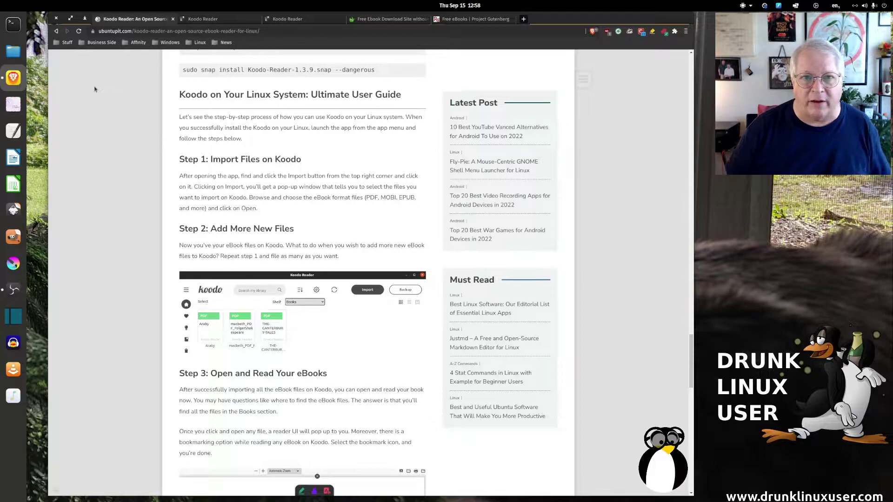
click(203, 19)
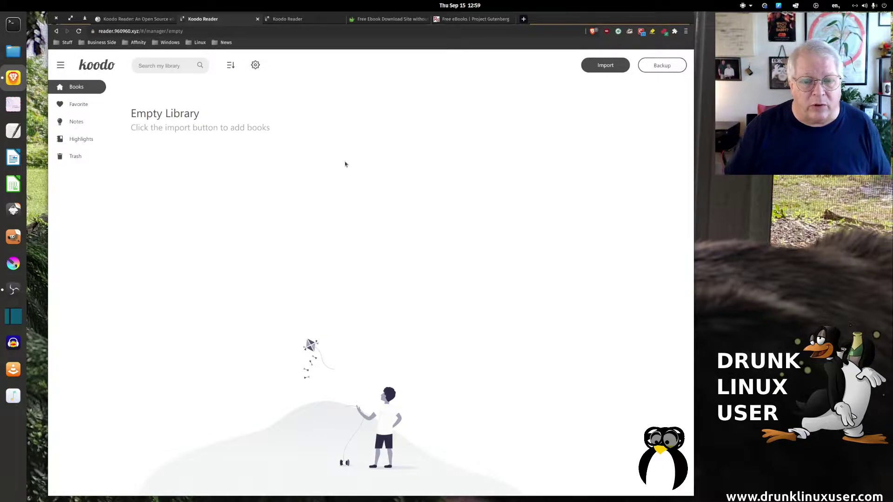
On the Koodo Reader homepage, cancel the Linux installer download and list the Linux package formats.
click(300, 20)
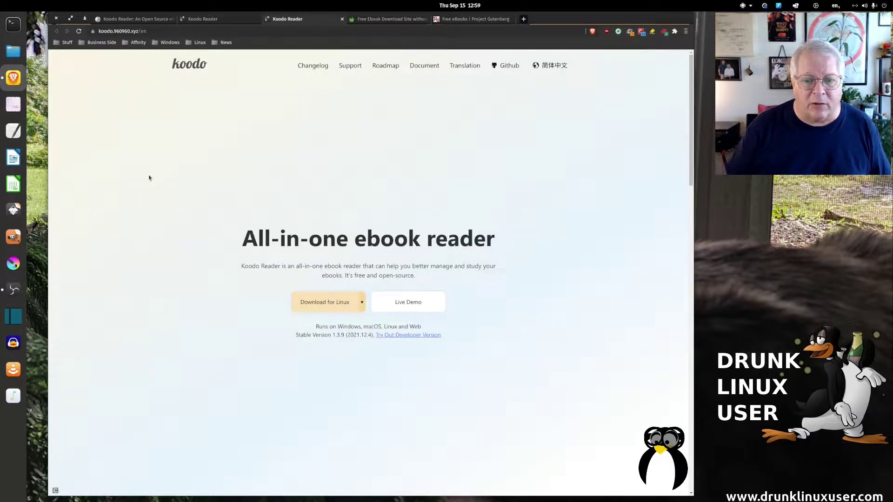
click(356, 304)
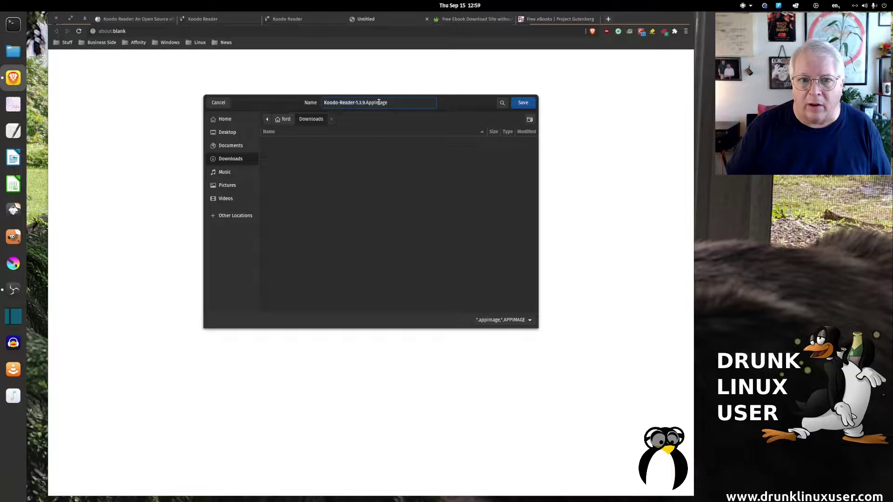
click(216, 103)
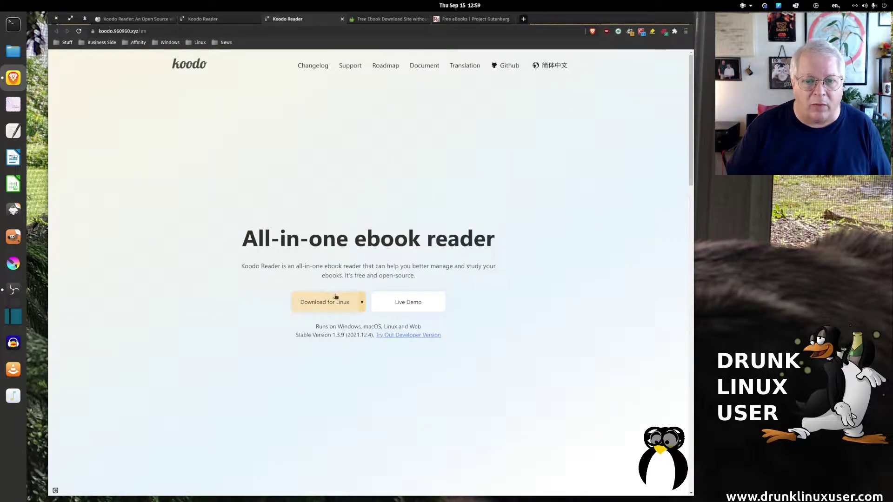
click(363, 304)
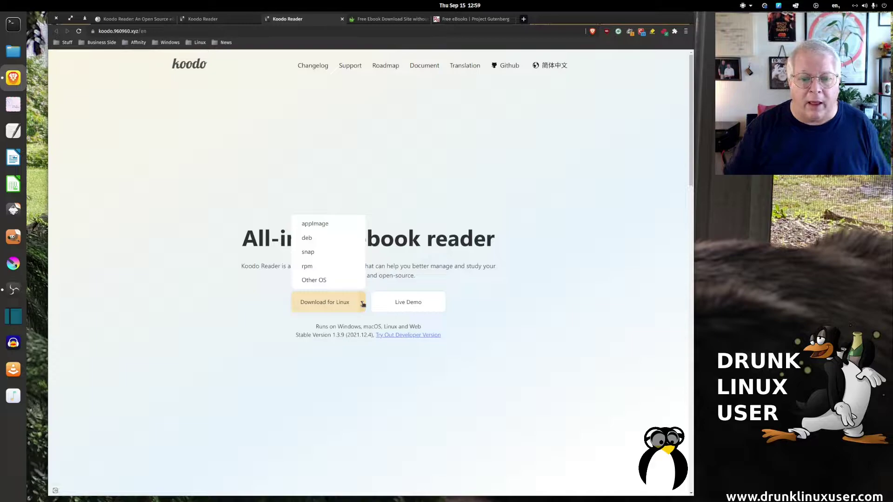
Open the Other OS downloads on GitHub, check the 1.3.9 assets, and close that tab.
click(308, 287)
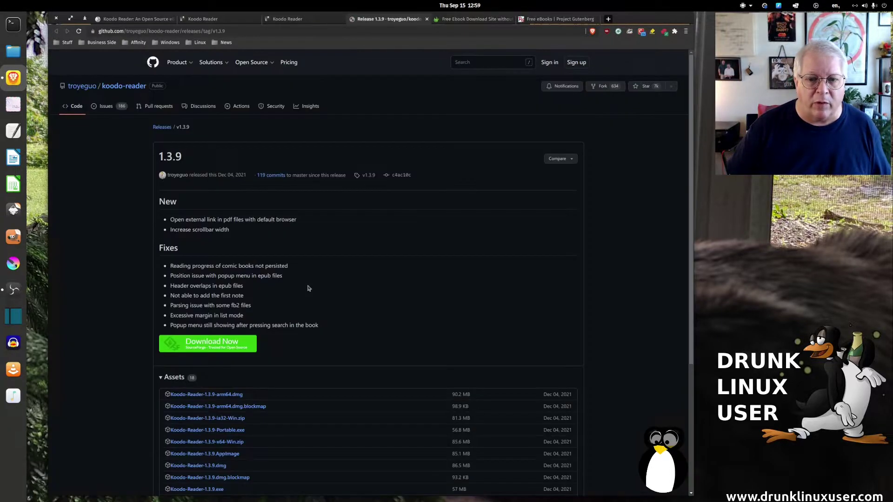
scroll(345, 330, down, 4)
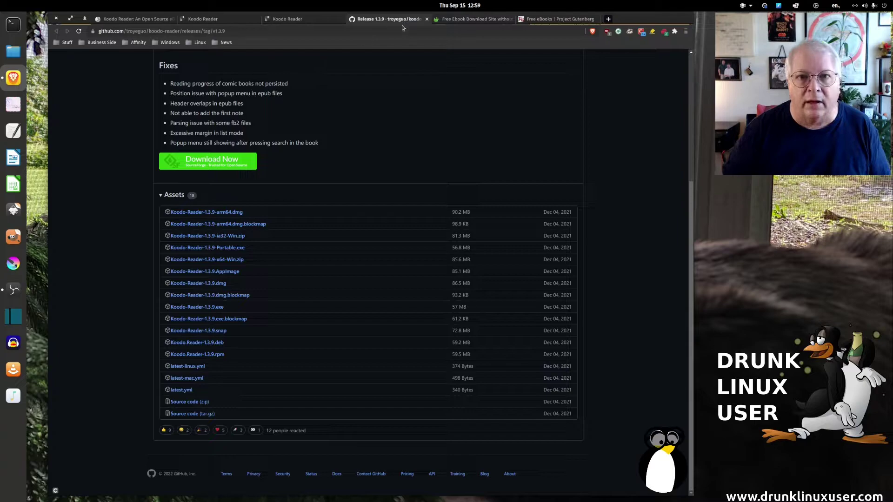
click(426, 19)
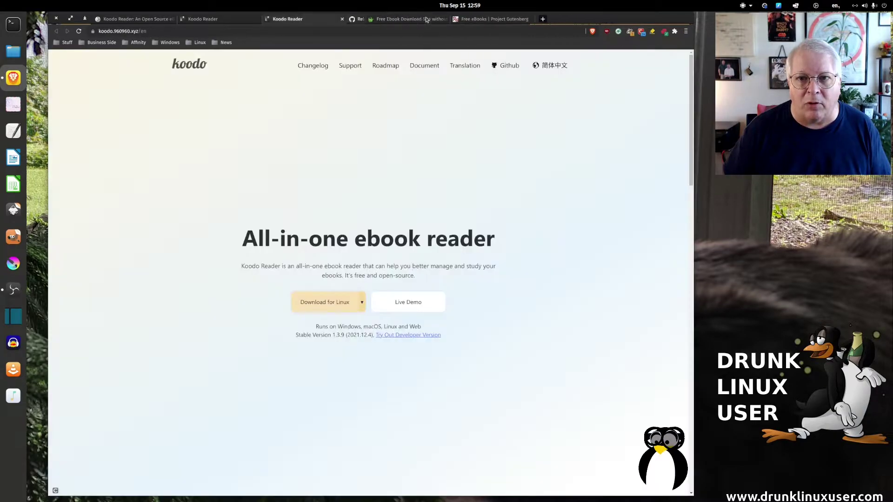
Browse the free ebook sites article, then switch to the Project Gutenberg tab.
click(382, 20)
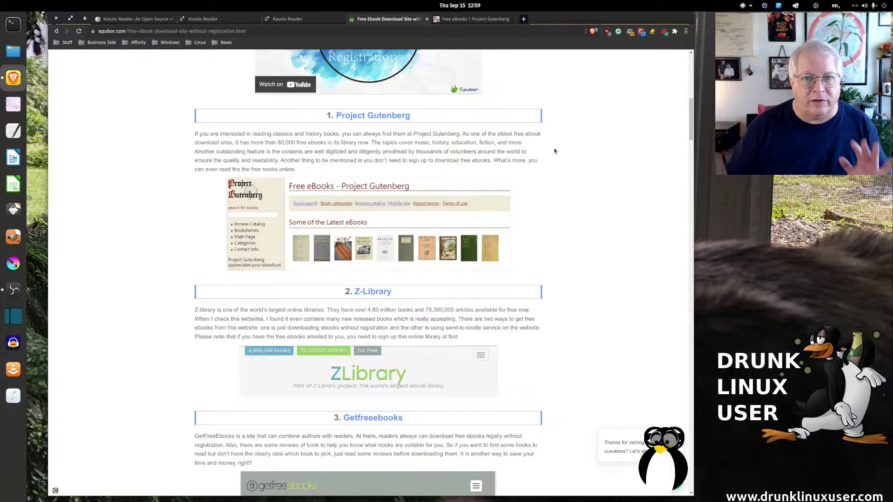
scroll(554, 152, down, 2)
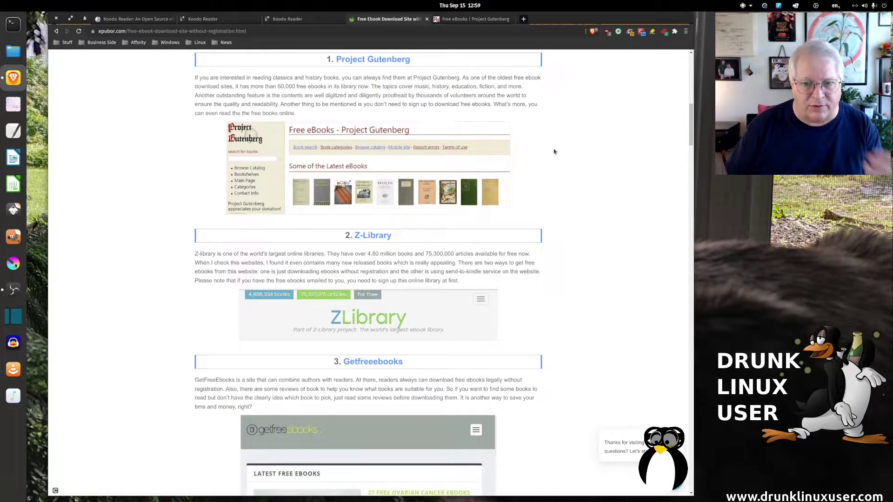
scroll(554, 154, down, 2)
scroll(554, 155, down, 4)
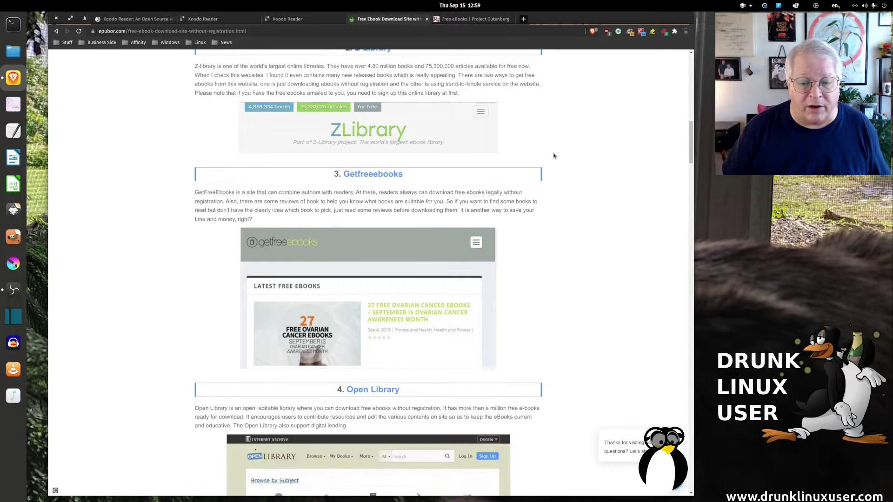
scroll(553, 154, up, 3)
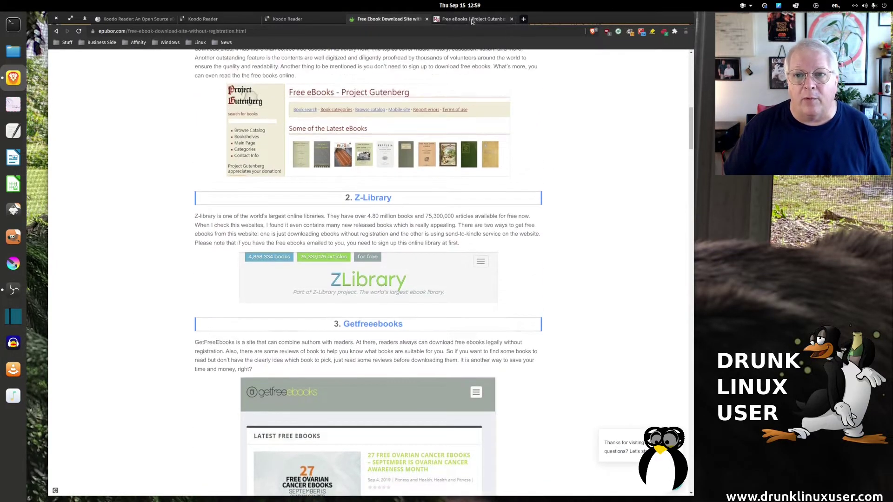
click(471, 19)
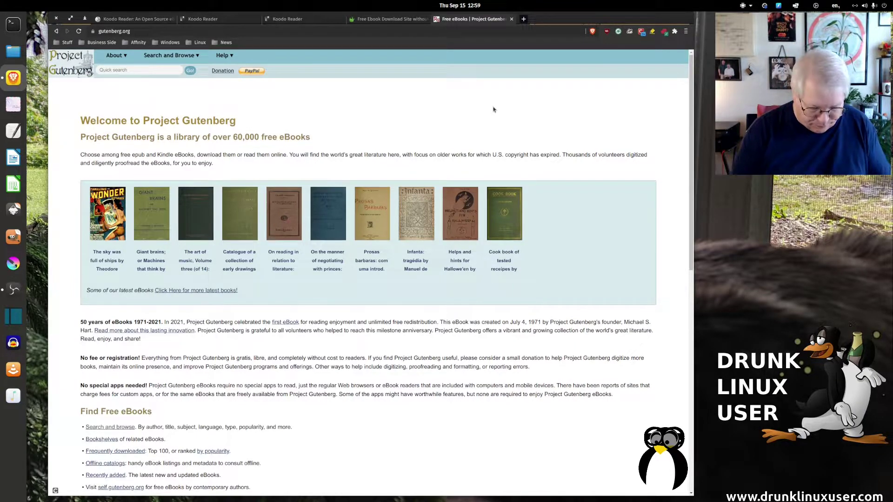
Launch the Koodo Reader desktop app, move its window, and open The Colors of Space.
key(super)
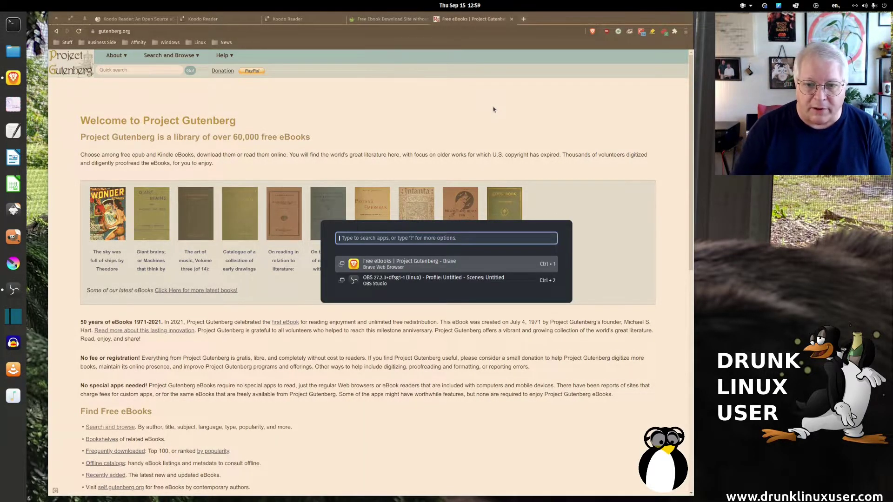
text(koo)
key(Return)
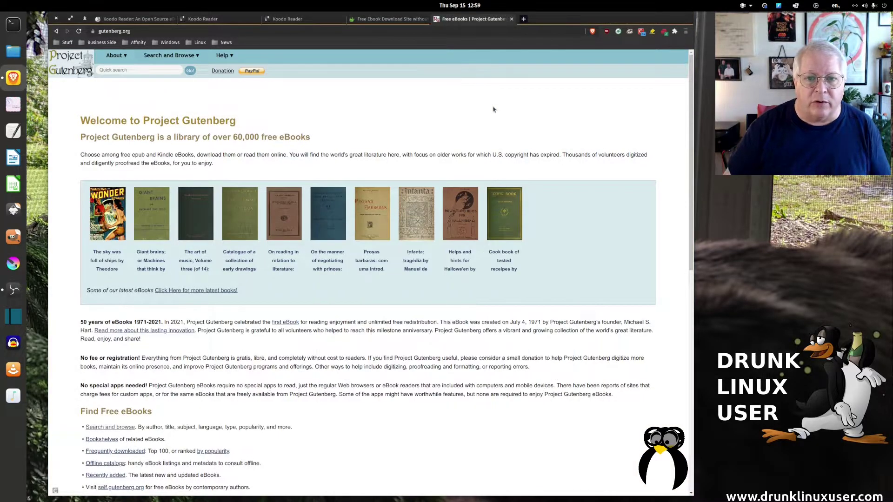
click(84, 19)
drag(387, 140, 288, 93)
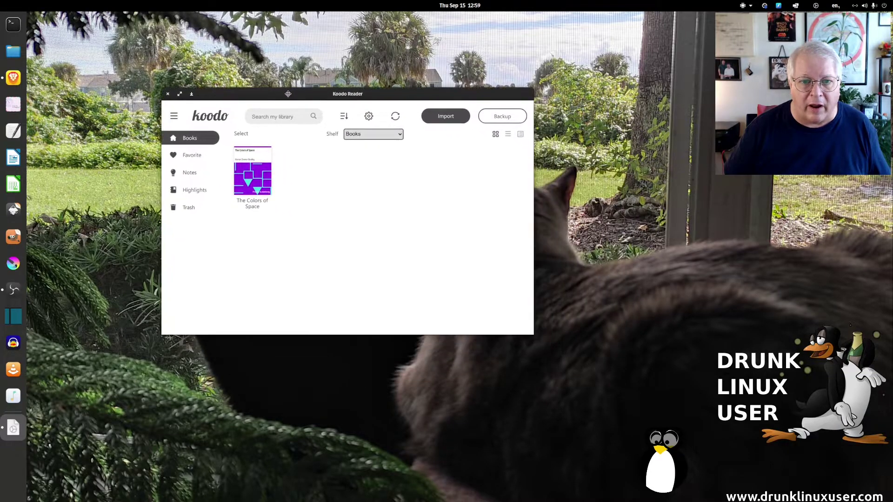
click(253, 175)
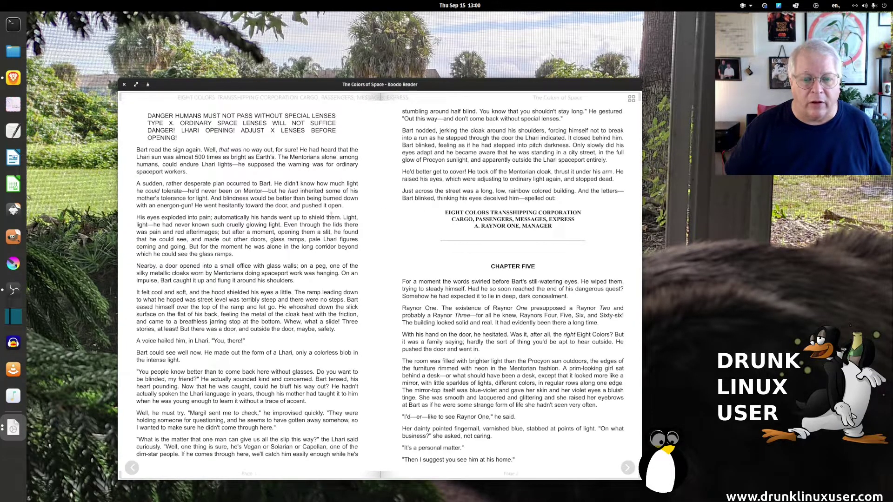
Page back through the spreads and jump to the beginning of The Colors of Space.
click(134, 467)
click(134, 468)
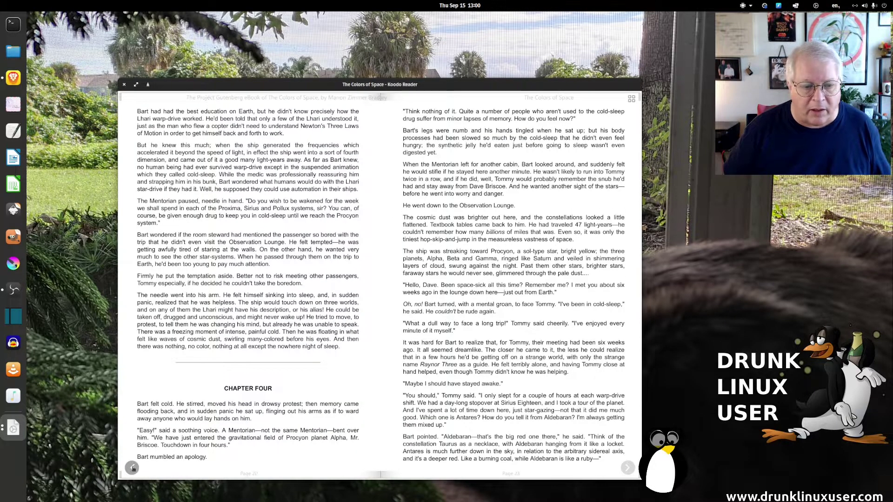
click(133, 468)
click(133, 468)
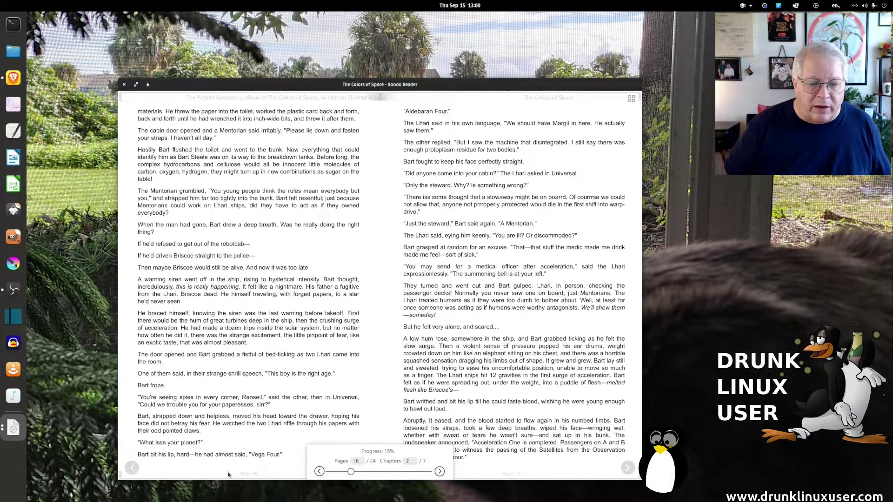
drag(350, 471, 303, 476)
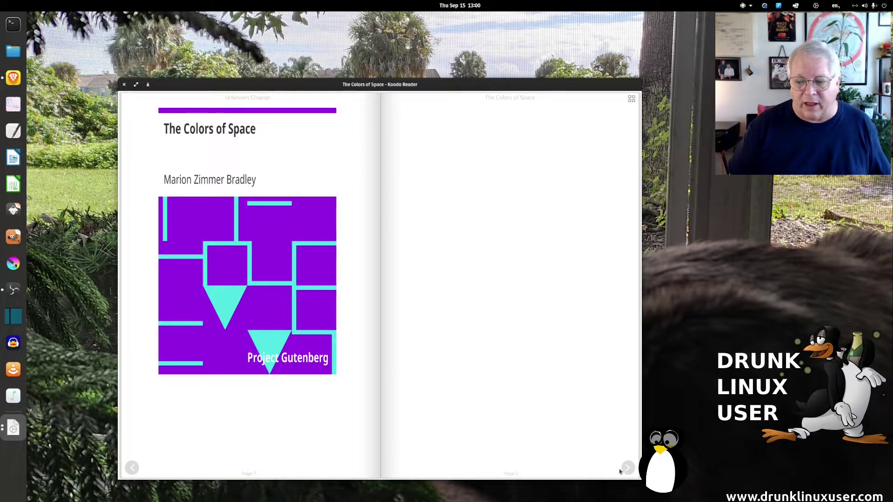
Go through the front matter to Chapter One and turn the next two pages.
click(628, 468)
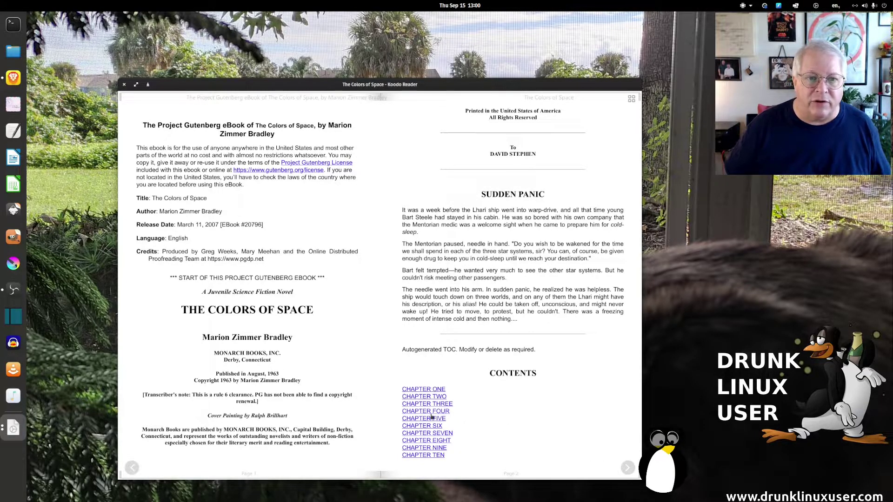
click(433, 388)
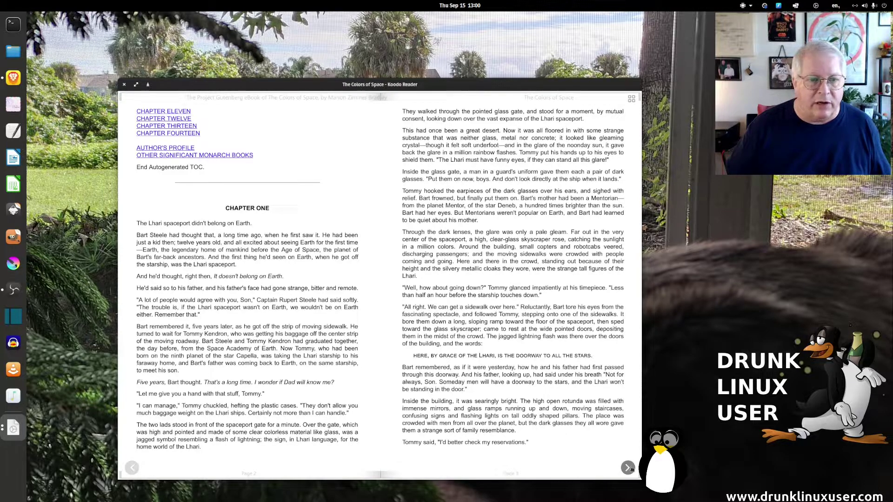
click(629, 468)
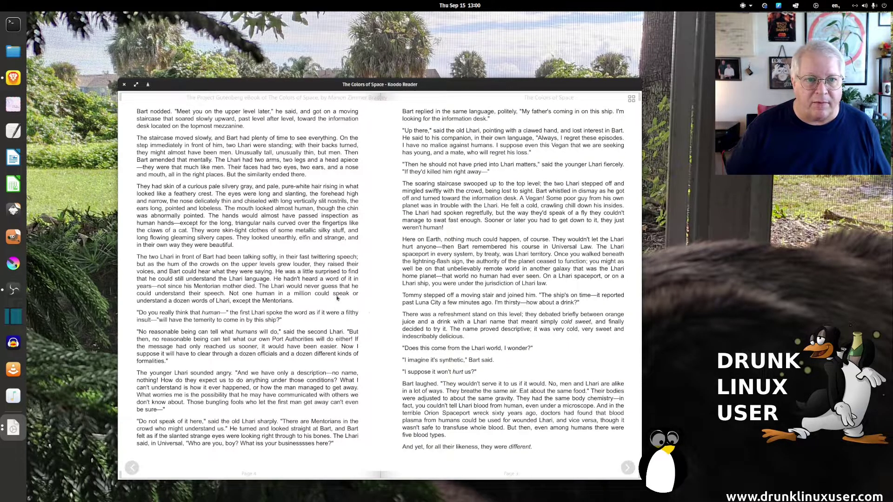
click(124, 84)
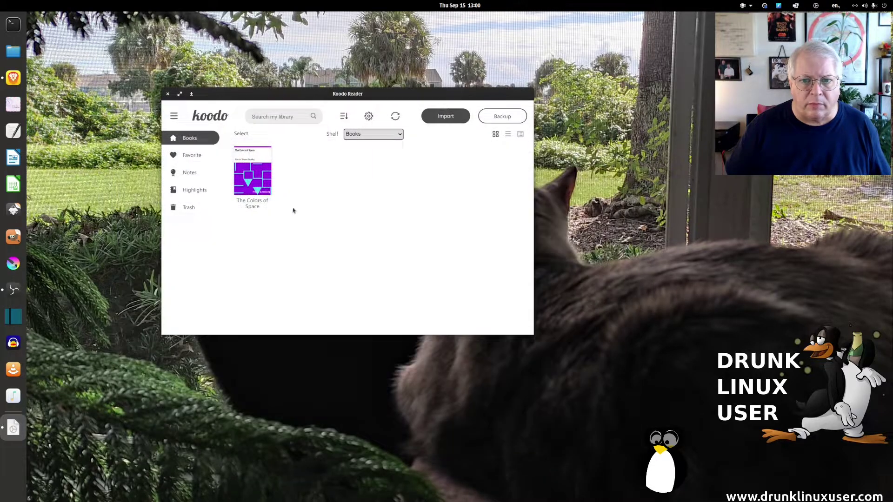
click(368, 117)
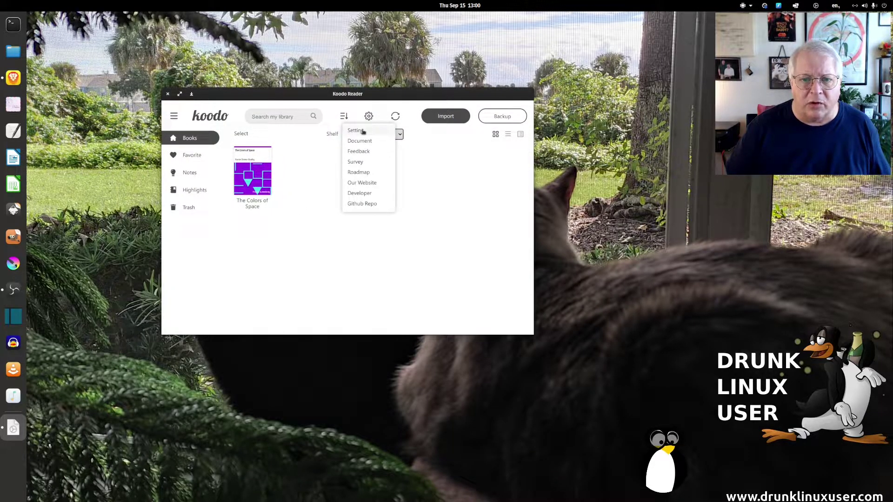
click(363, 132)
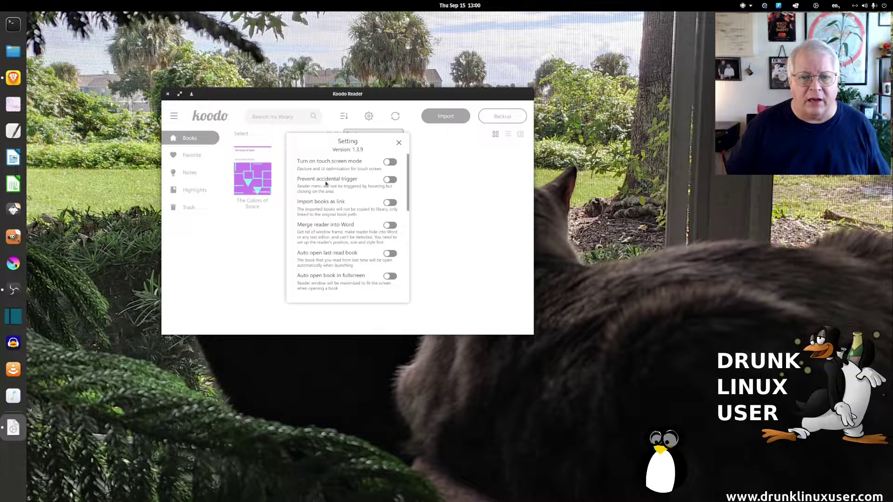
scroll(325, 188, down, 10)
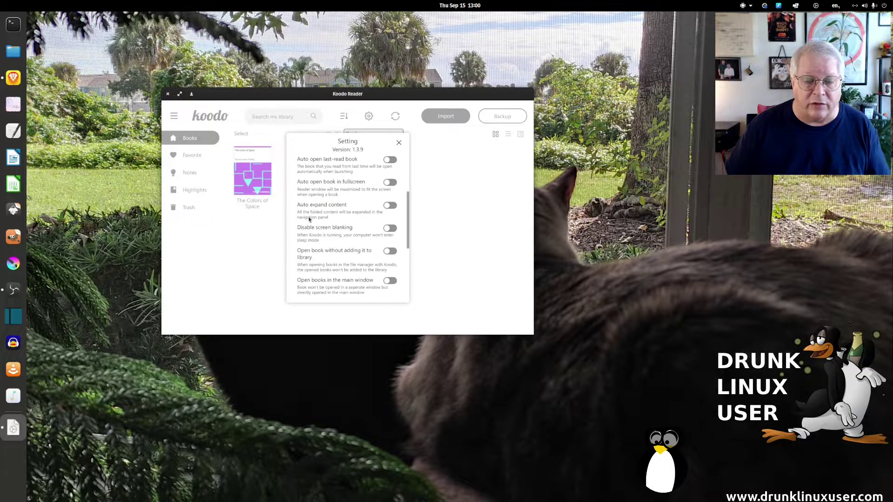
scroll(309, 220, down, 3)
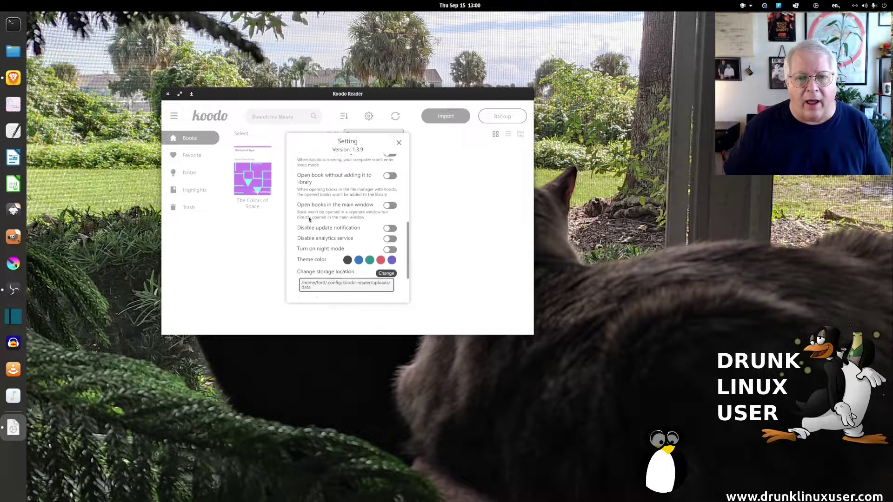
scroll(317, 224, down, 1)
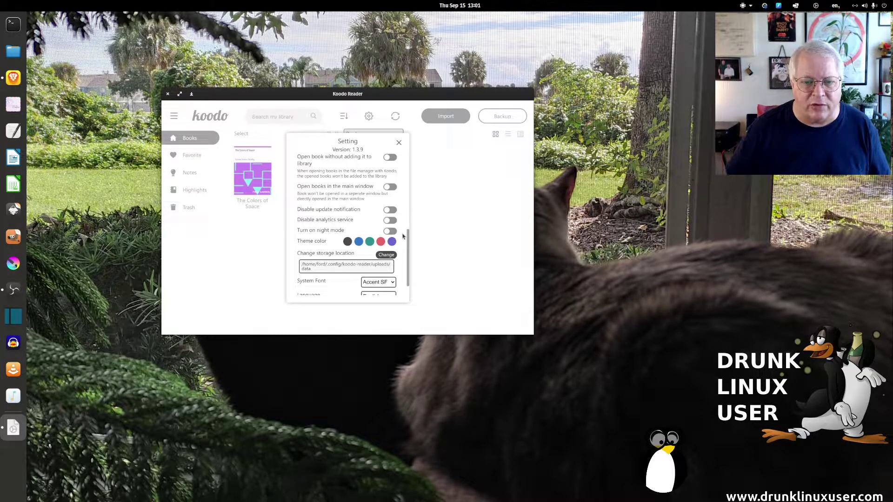
click(399, 143)
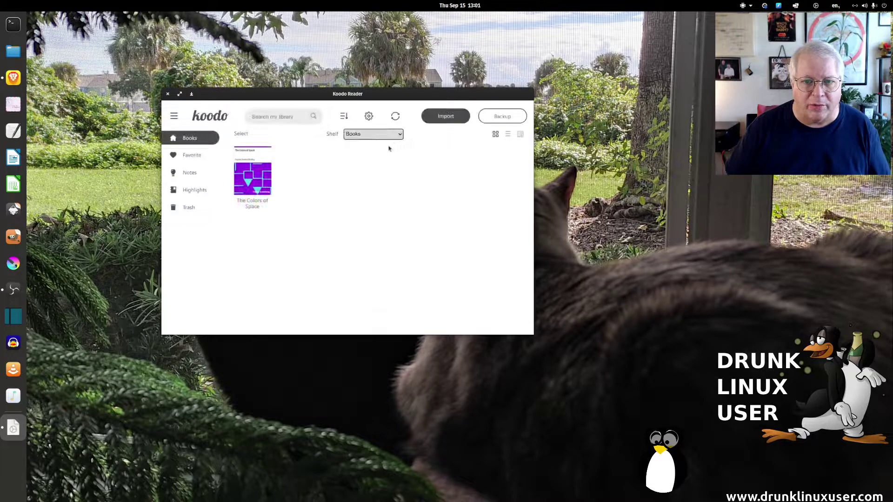
click(376, 120)
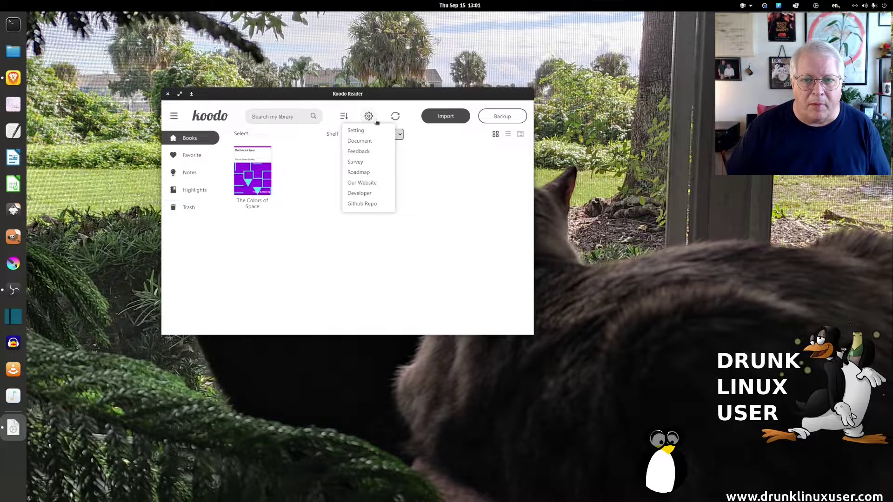
click(361, 141)
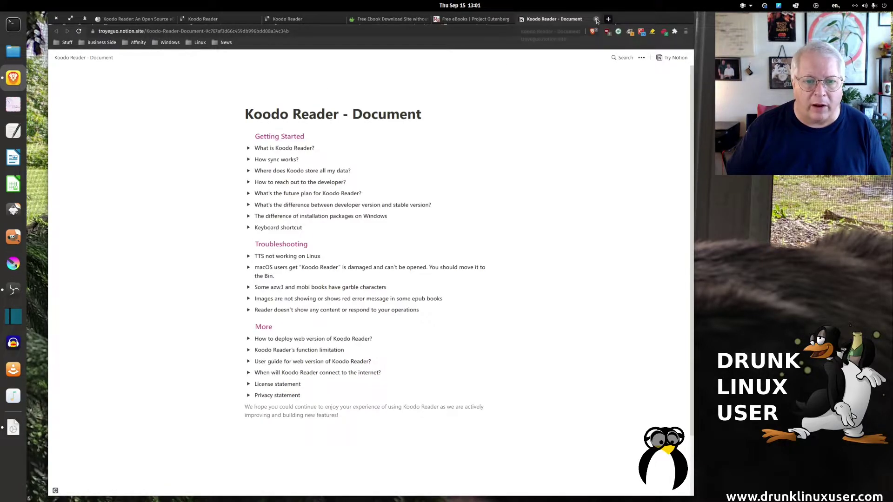
click(596, 20)
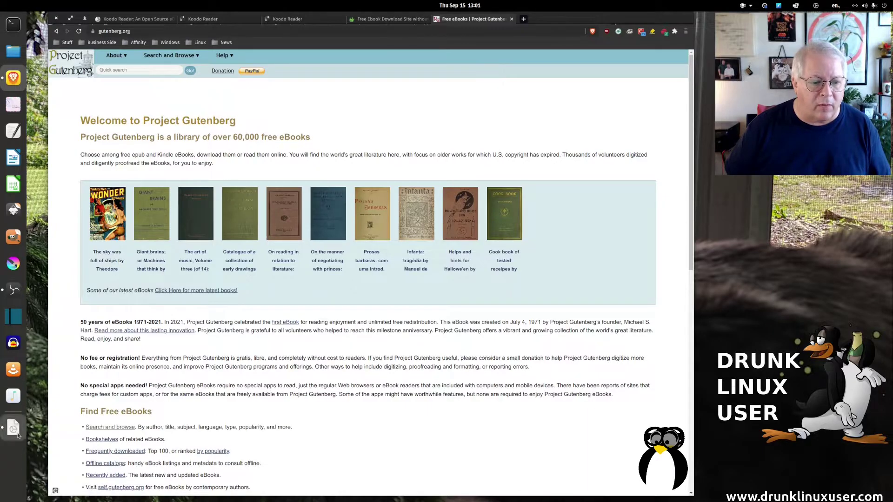
click(84, 18)
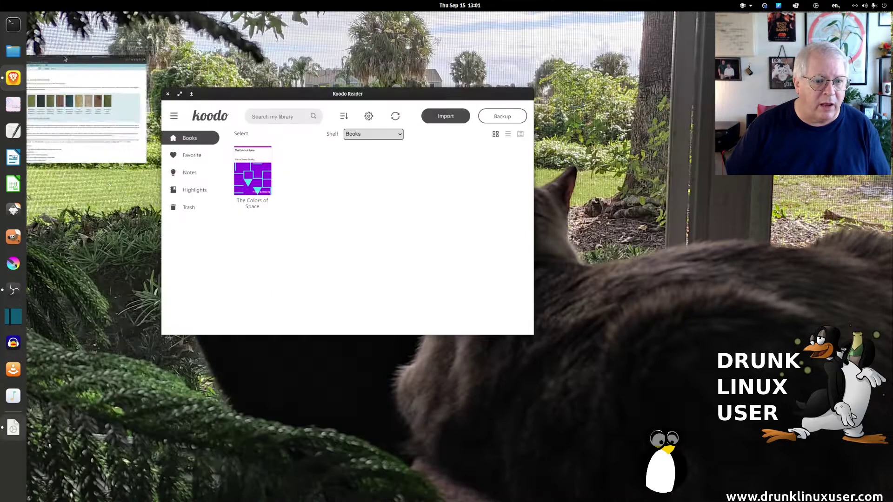
Check the empty Favorite, Notes, Highlights and Trash sections, then show Books with the sidebar collapsed.
click(13, 430)
click(13, 430)
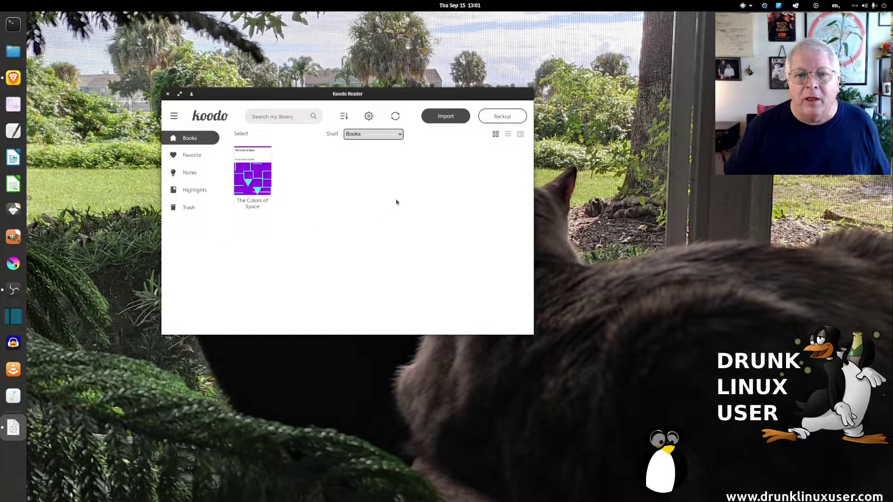
click(185, 156)
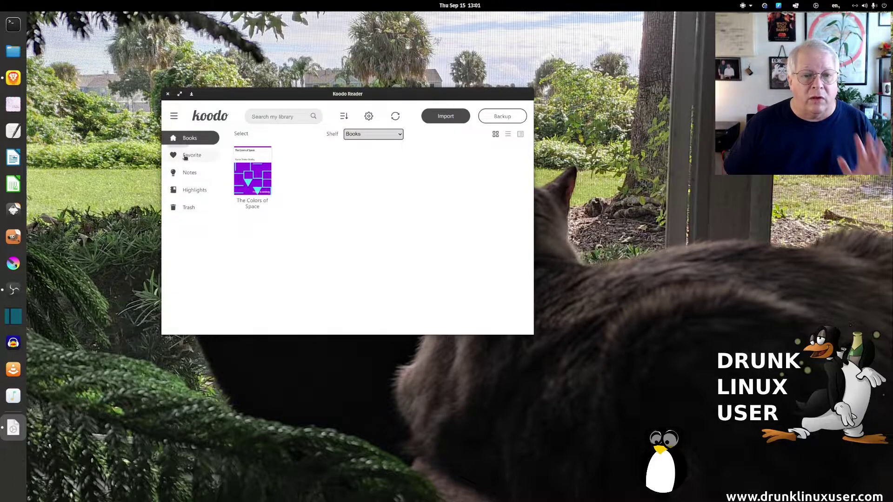
click(185, 176)
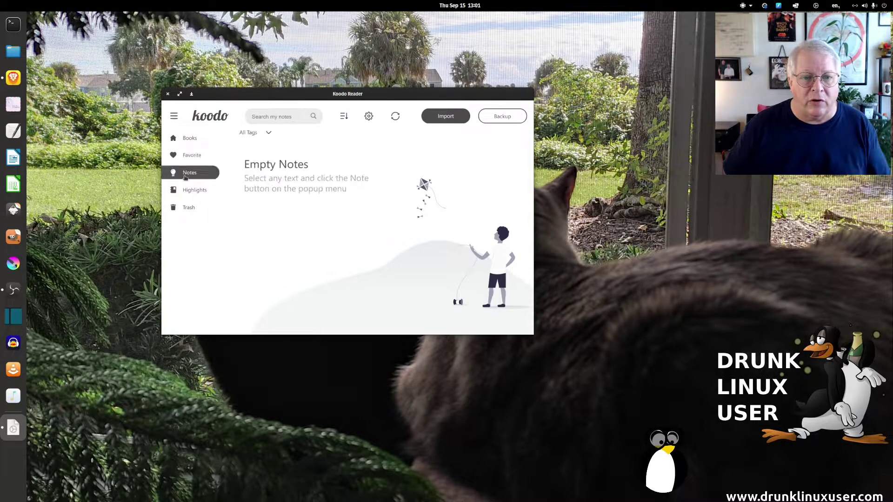
click(194, 192)
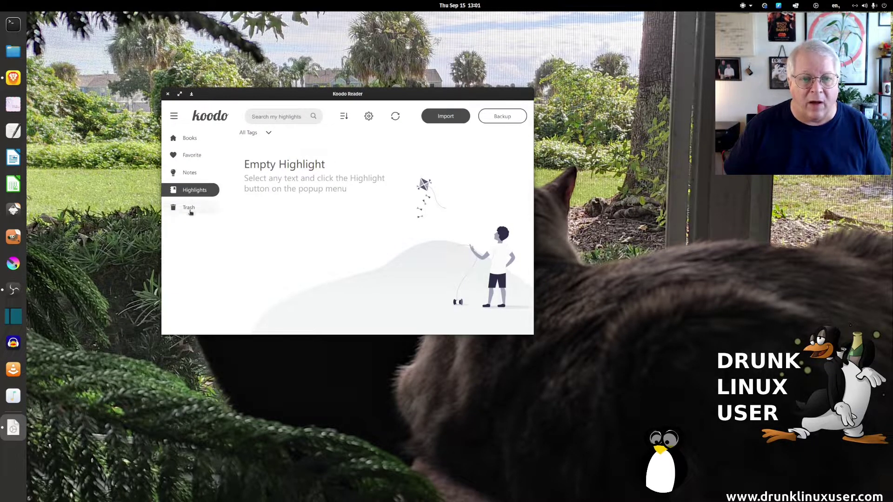
click(190, 209)
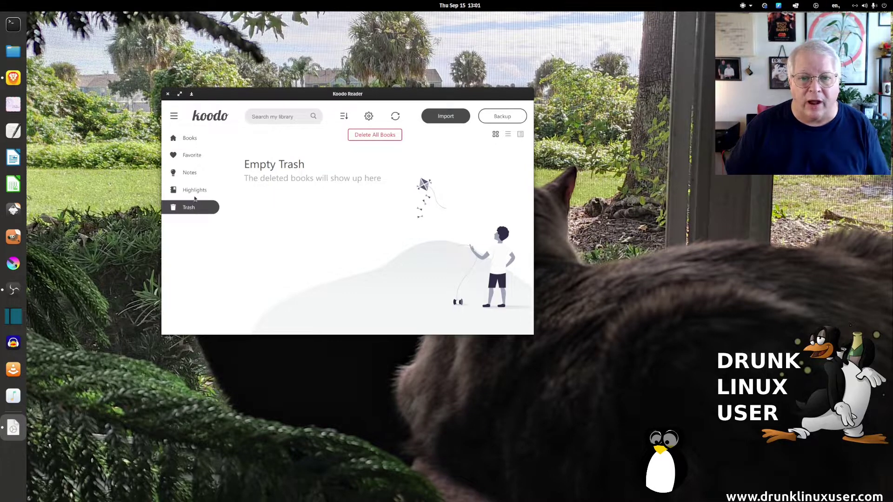
click(190, 139)
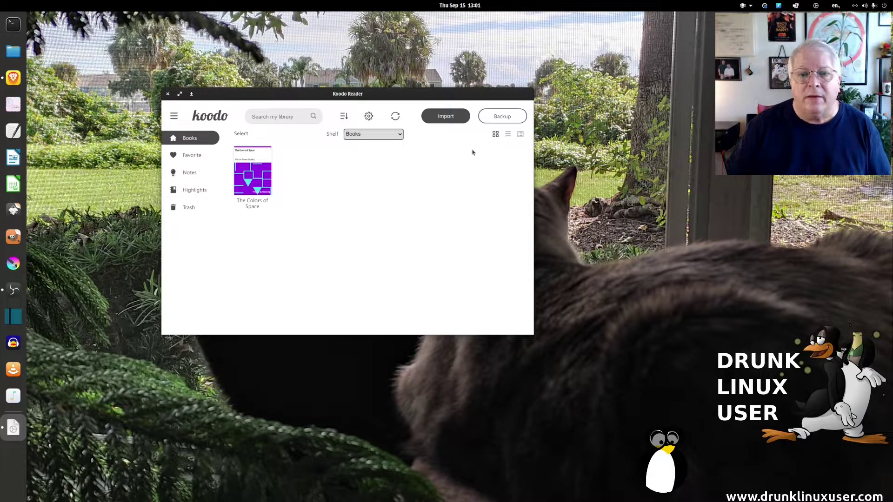
click(174, 116)
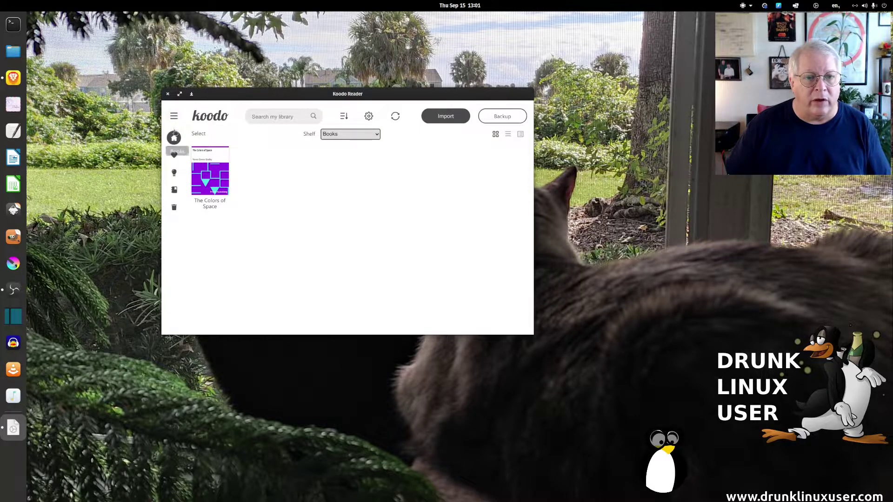
Toggle the sidebar, enlarge and reposition the Koodo window, maximize it, then minimize it to the desktop.
click(175, 117)
click(175, 118)
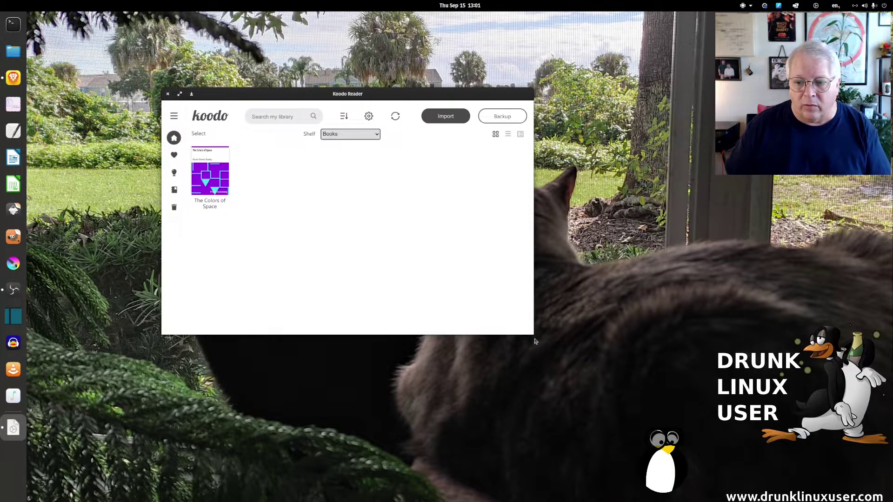
drag(532, 334, 637, 428)
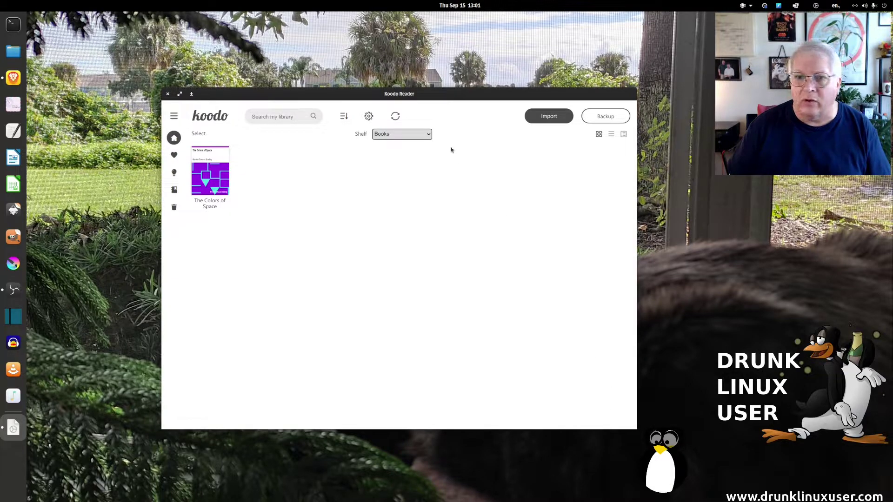
mouse_move(421, 92)
mouse_down()
mouse_move(417, 115)
mouse_move(361, 42)
mouse_up()
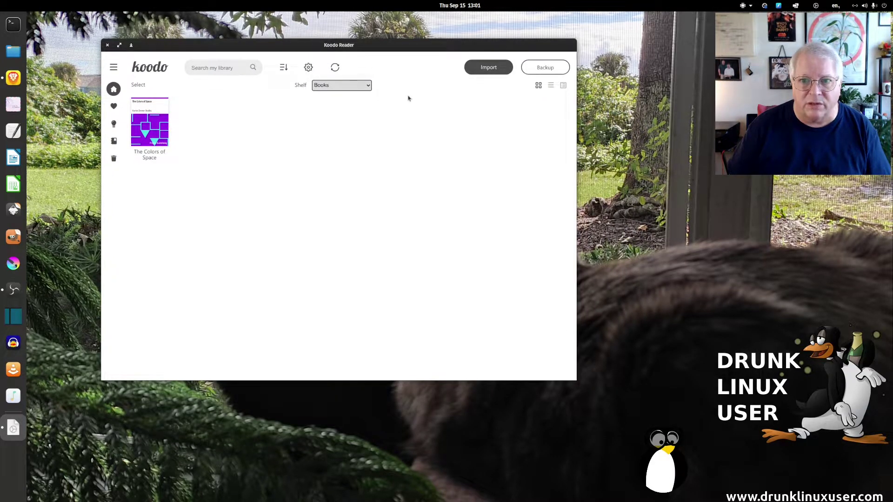
click(118, 45)
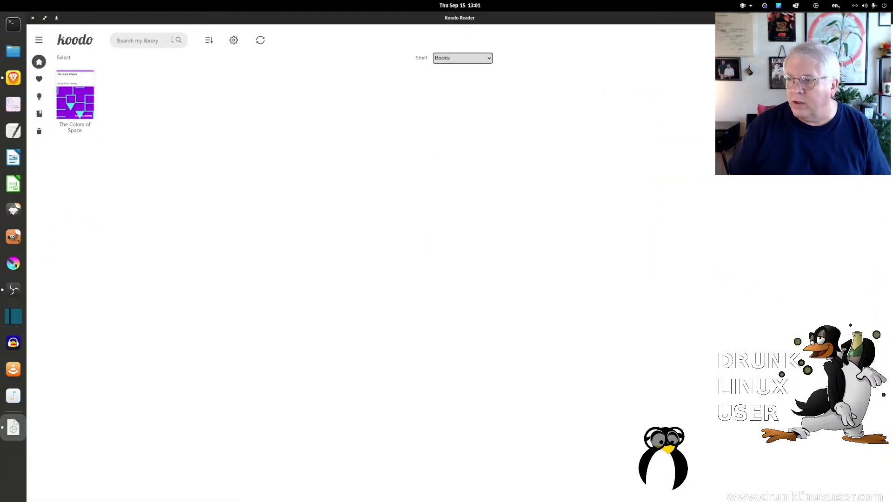
click(57, 18)
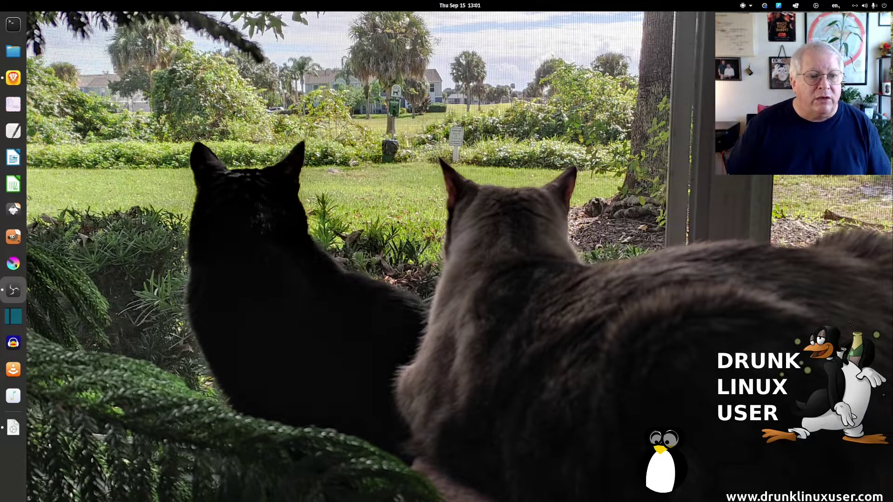